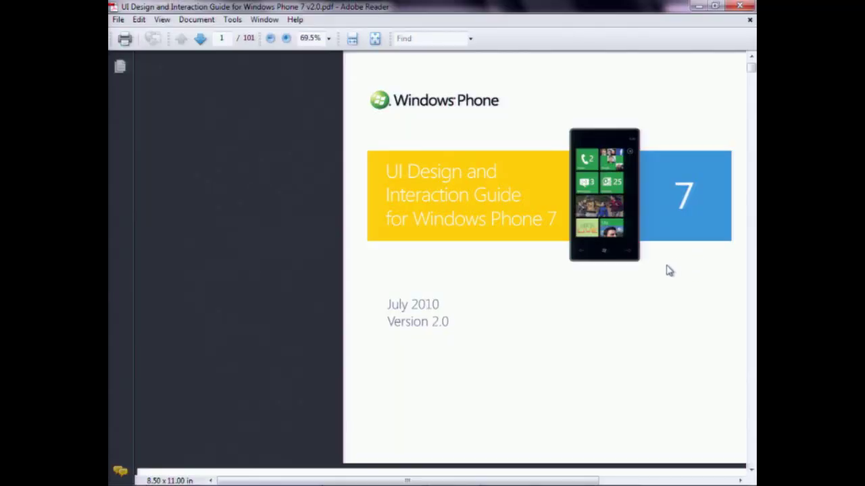
Page past the guide's cover pages in Adobe Reader, then return to page 1
left_click(753, 100)
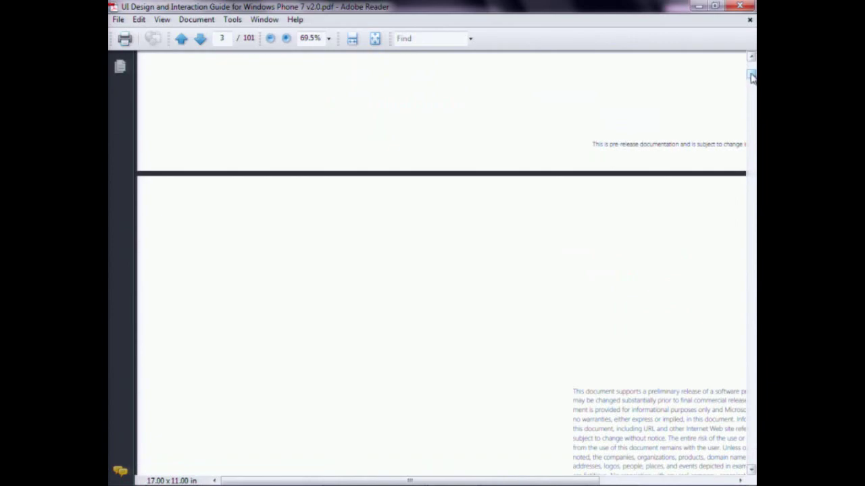
mouse_move(752, 77)
left_mouse_down()
mouse_move(751, 116)
mouse_move(752, 70)
left_mouse_up()
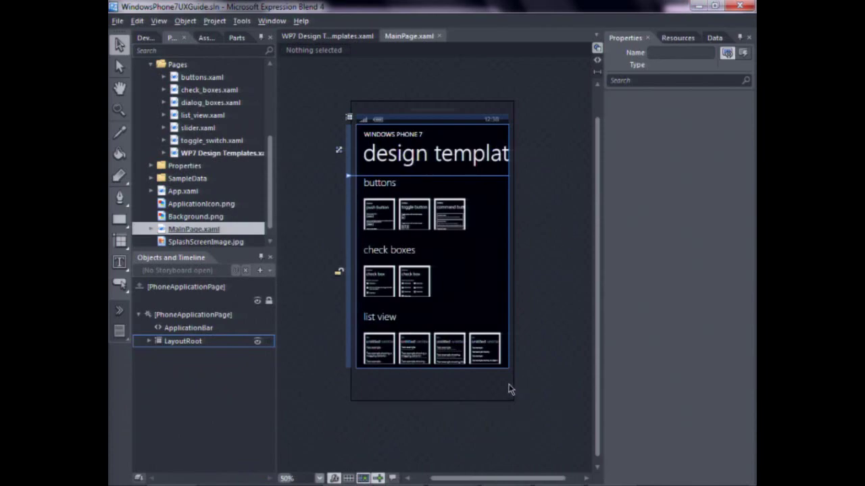
Review the push and toggle button artboards in Photoshop's Buttons_PSD.psd, then minimize Photoshop
key("super")
left_click(510, 478)
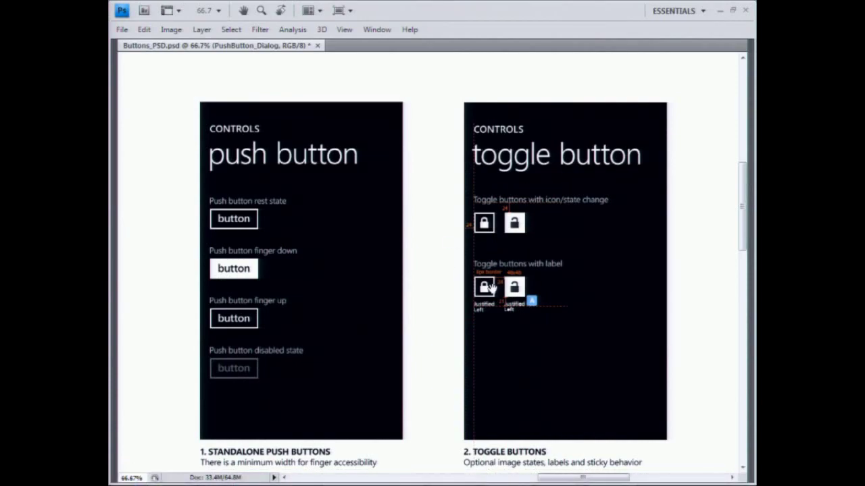
left_click_drag(477, 320, 478, 157)
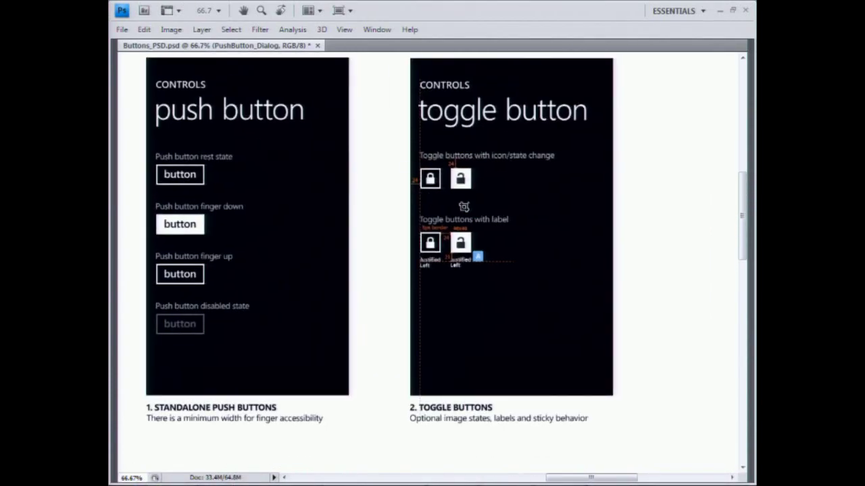
left_click_drag(479, 199, 495, 248)
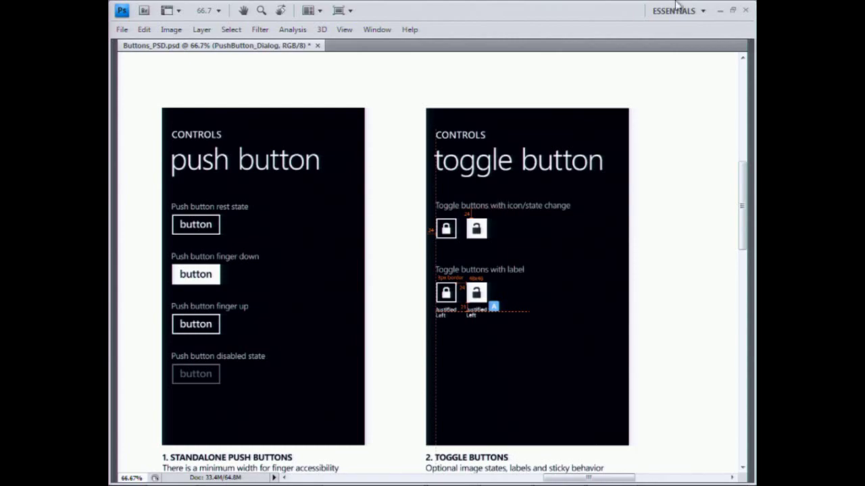
left_click(720, 10)
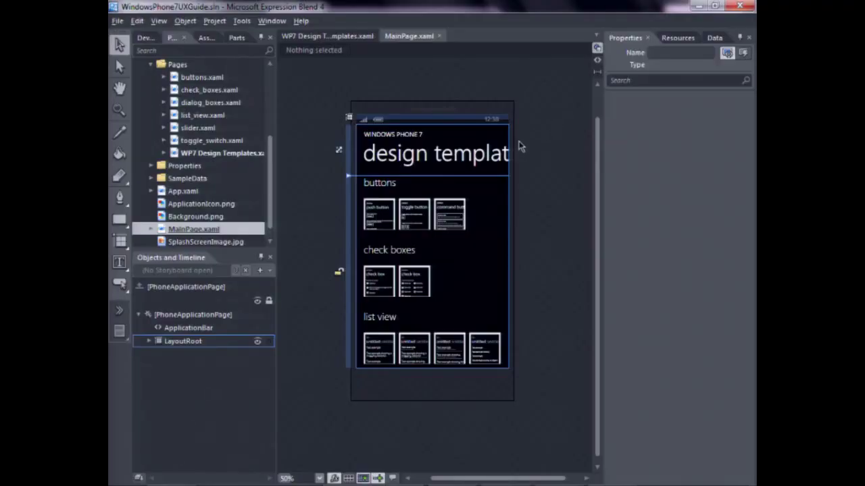
Bring the Windows Phone Emulator forward, launch the Design Templates app and scroll its thumbnails
key("super")
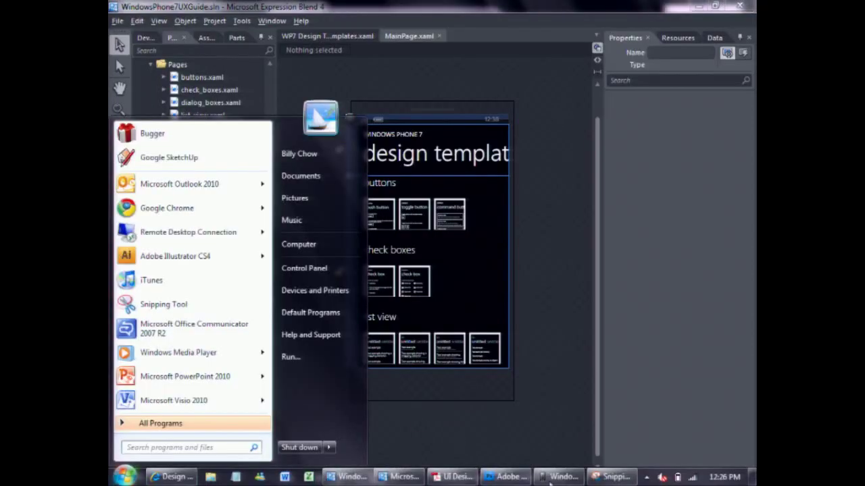
left_click(558, 477)
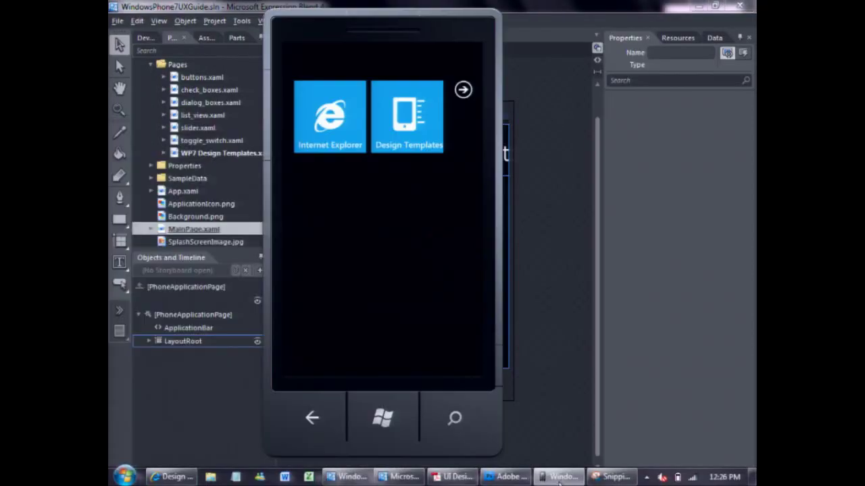
left_click(409, 129)
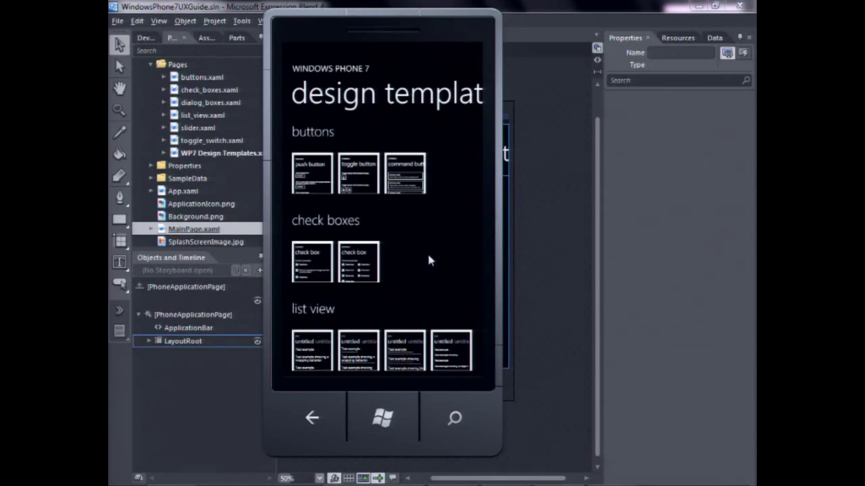
left_click_drag(428, 250, 432, 196)
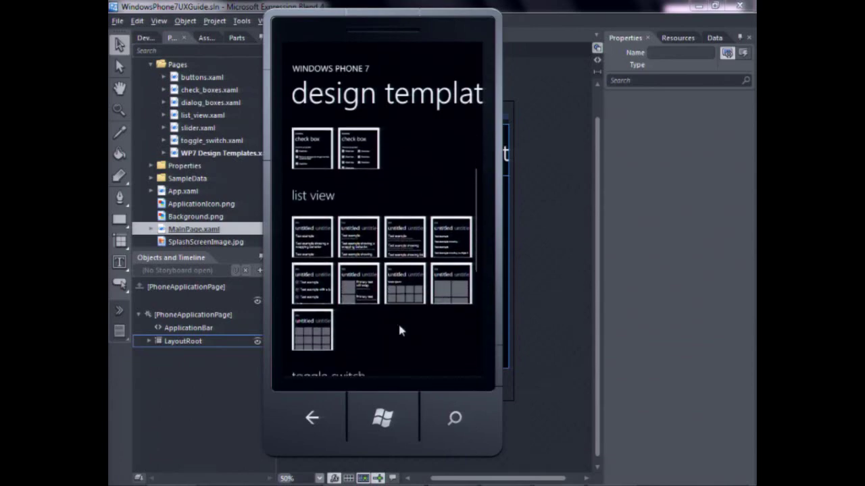
left_click_drag(399, 331, 427, 196)
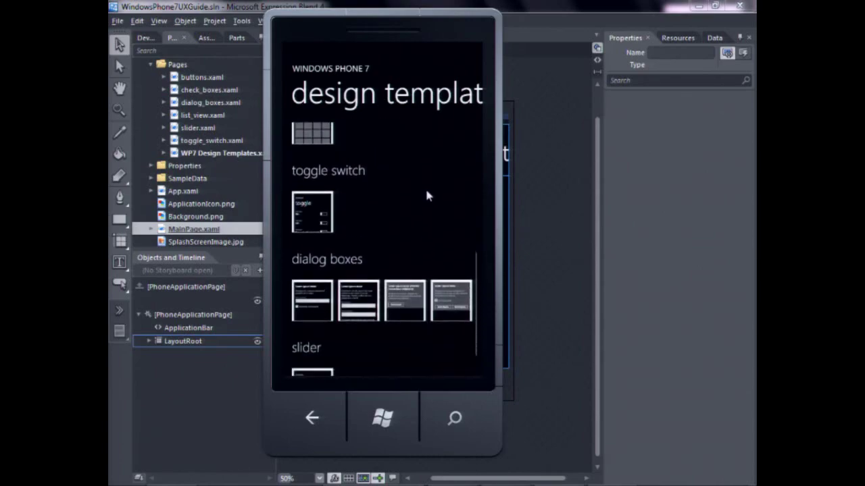
left_click_drag(412, 251, 406, 294)
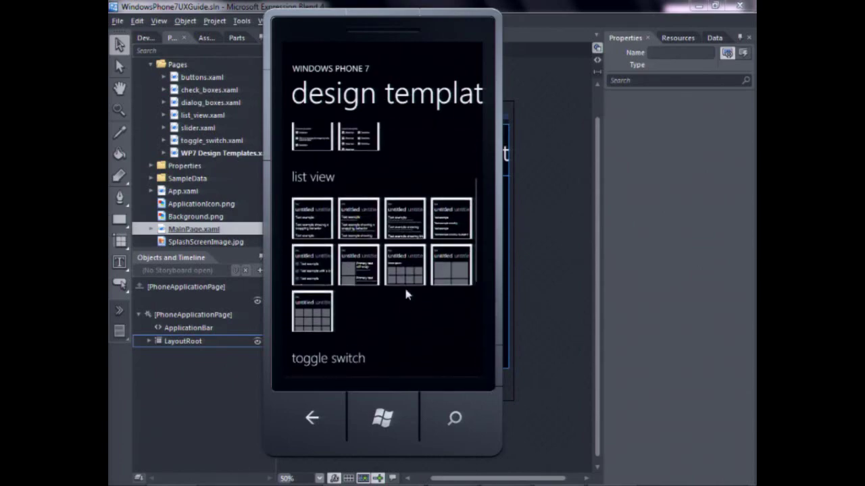
left_click_drag(409, 193, 371, 233)
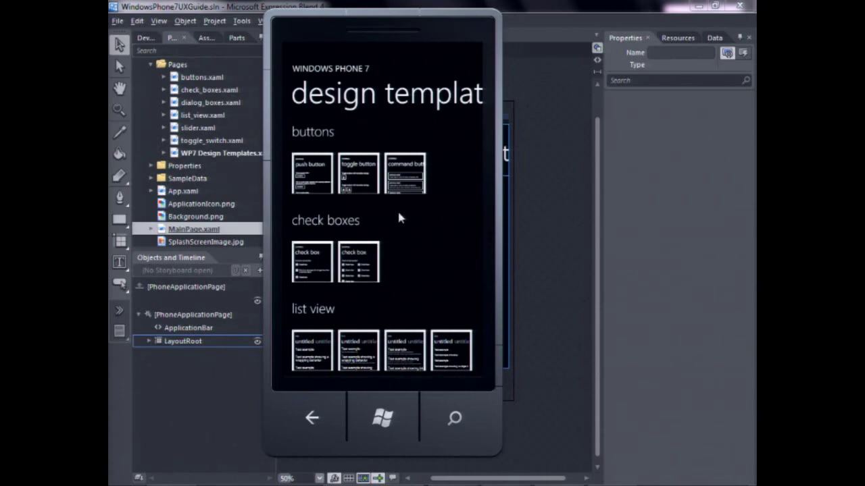
Try the command button template, swiping between push button and command button pivots, then go back
left_click(414, 189)
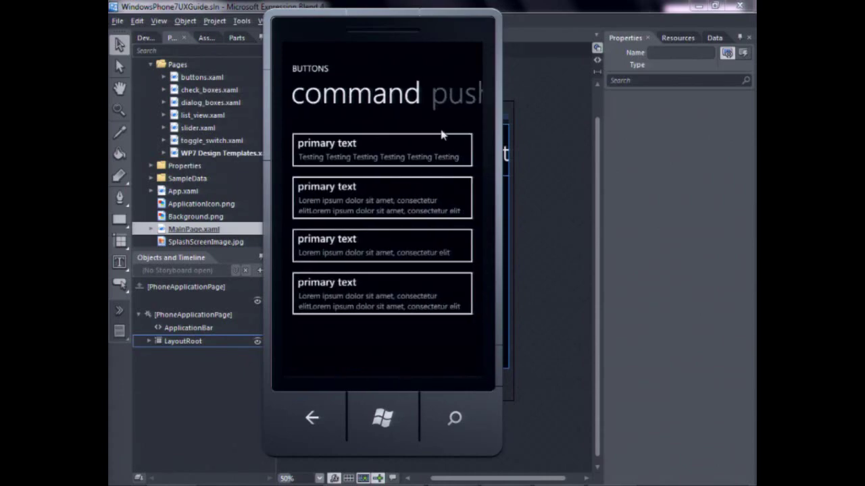
left_click_drag(461, 104, 387, 101)
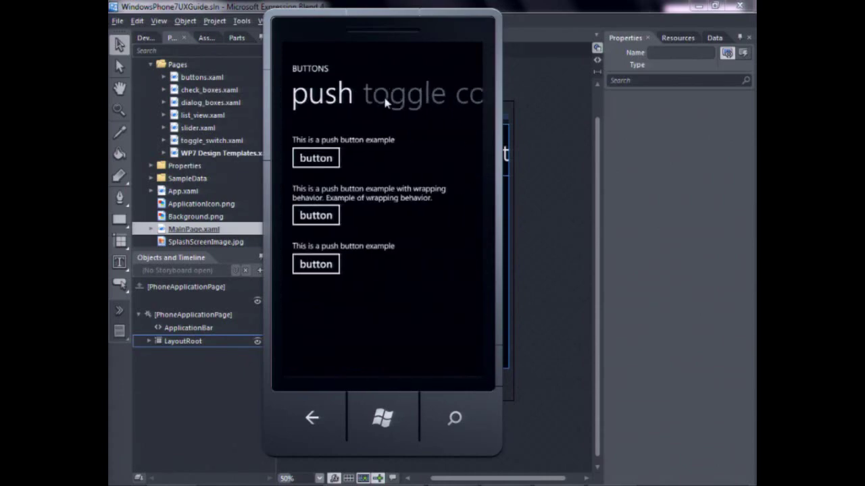
left_click(394, 101)
left_click(421, 101)
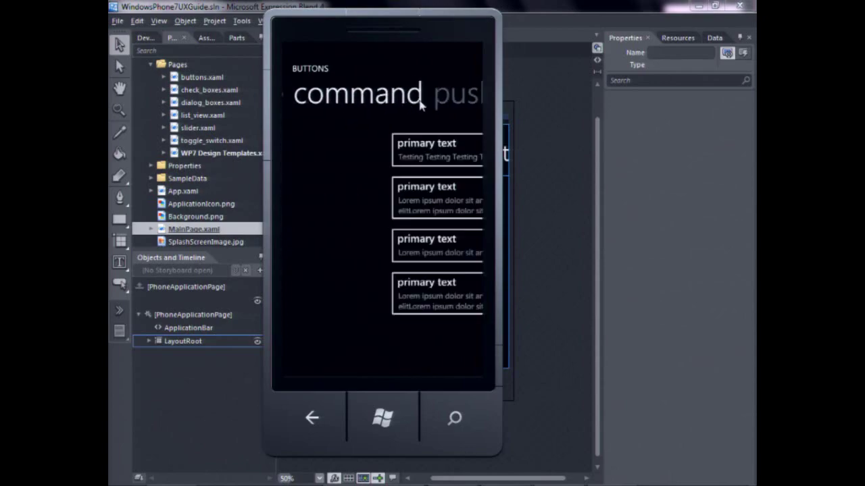
left_click(439, 98)
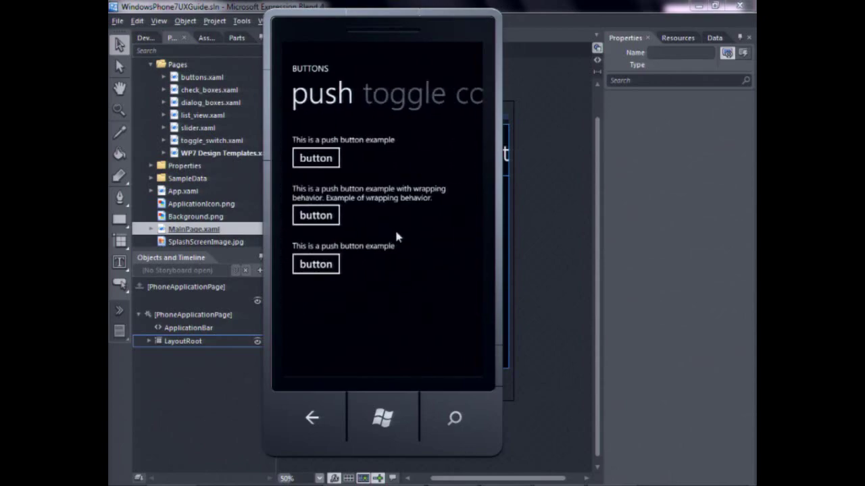
left_click(318, 423)
Open the single line list view template and switch to the double line list view
left_click_drag(394, 303, 412, 197)
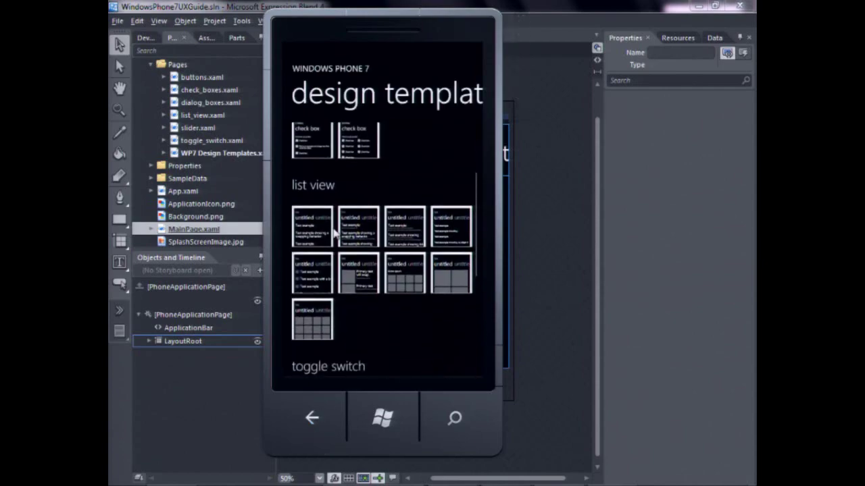
left_click(316, 215)
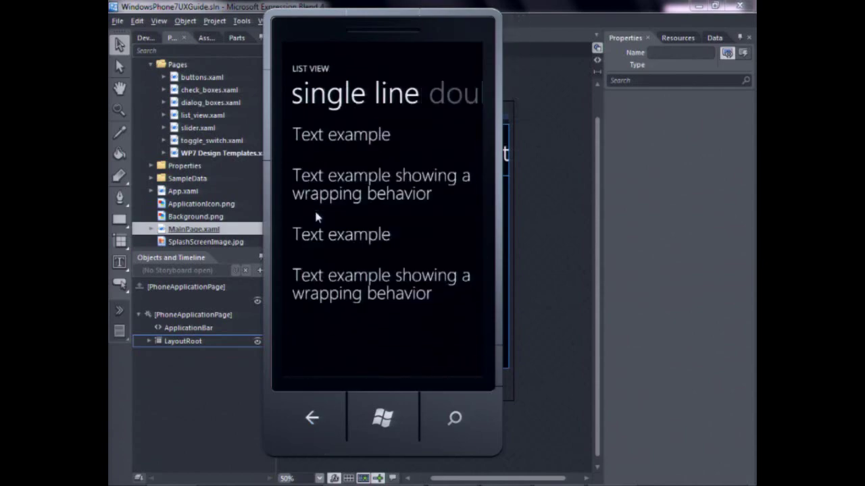
left_click(446, 99)
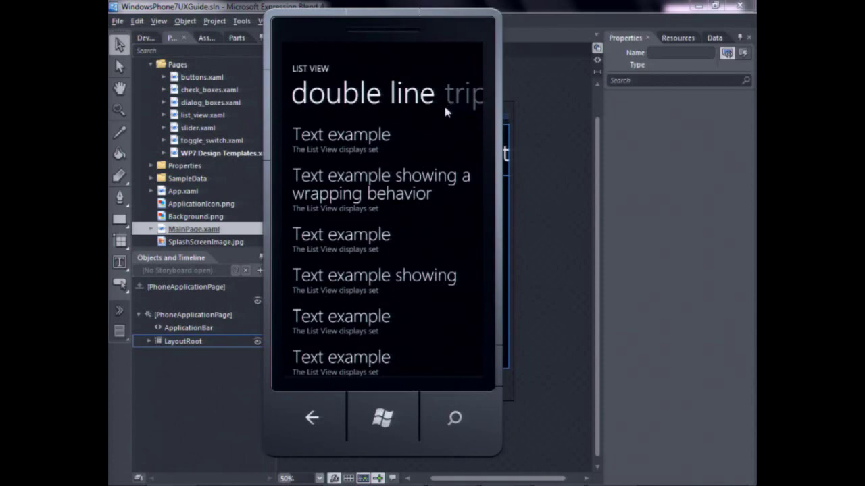
mouse_move(468, 86)
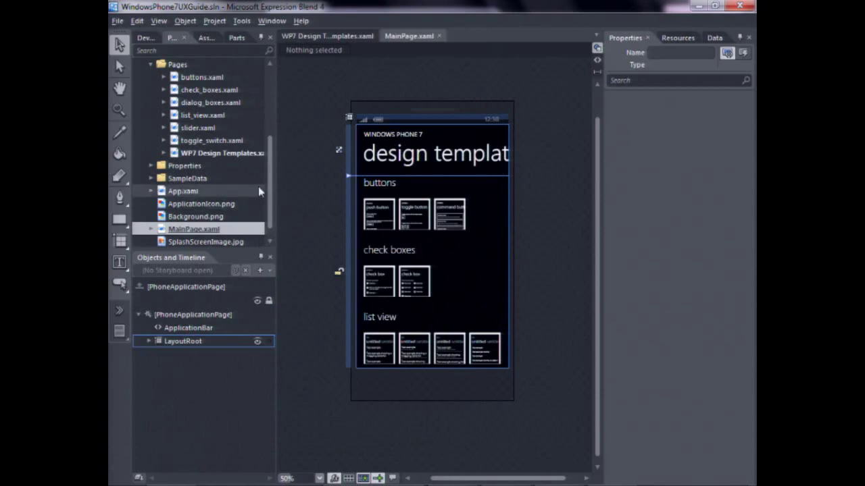
In Blend's Projects panel, expand Pages > buttons.xaml and select the buttons page
scroll(259, 135, "up", 5)
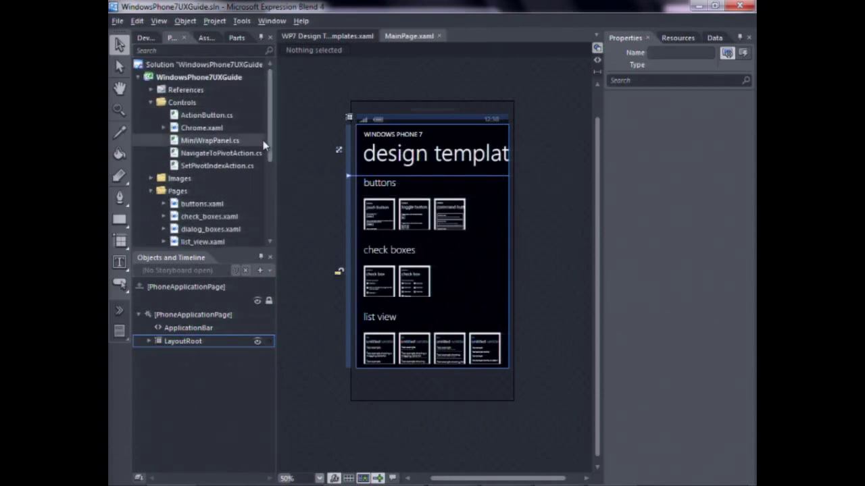
left_click_drag(268, 147, 269, 156)
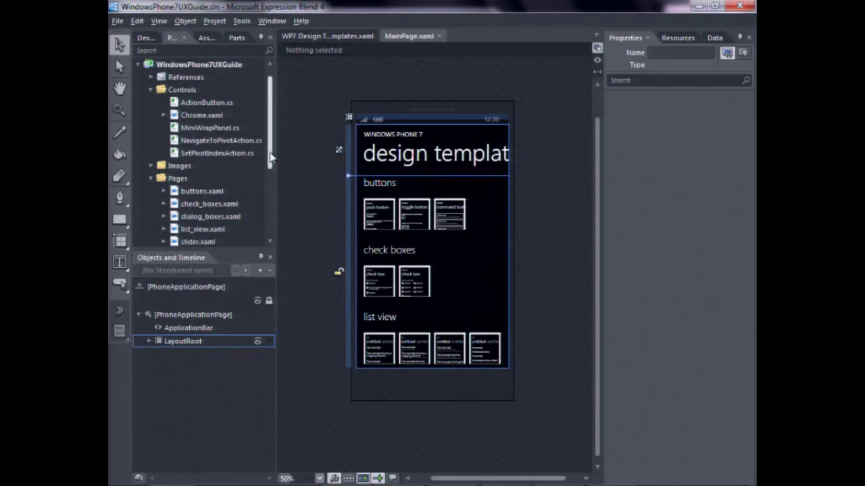
left_click_drag(269, 157, 270, 160)
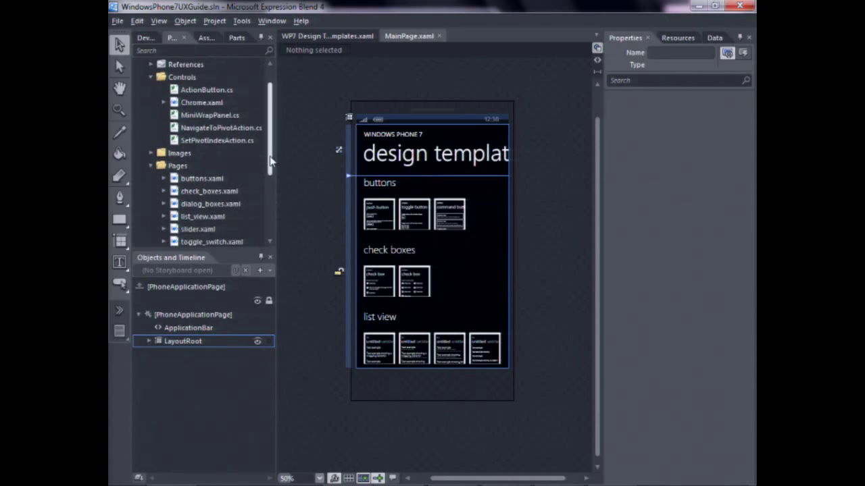
left_click(163, 179)
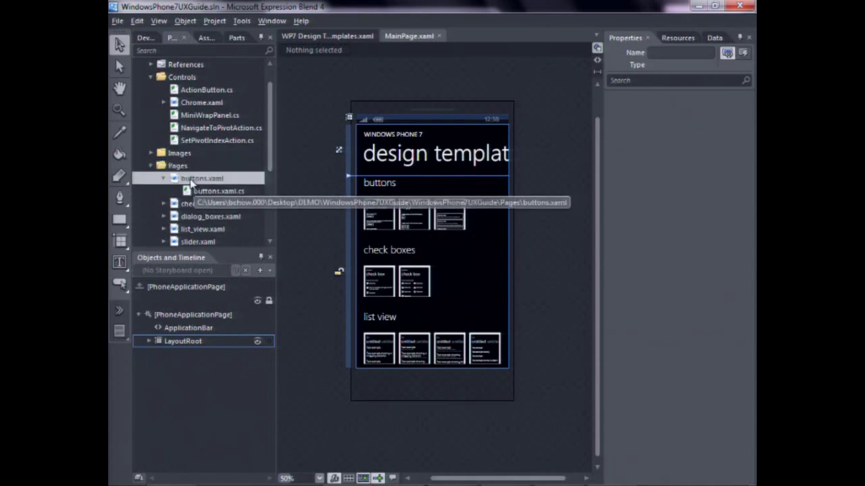
left_click(190, 179)
Open buttons.xaml and preview it in portrait device orientation
double_click(189, 178)
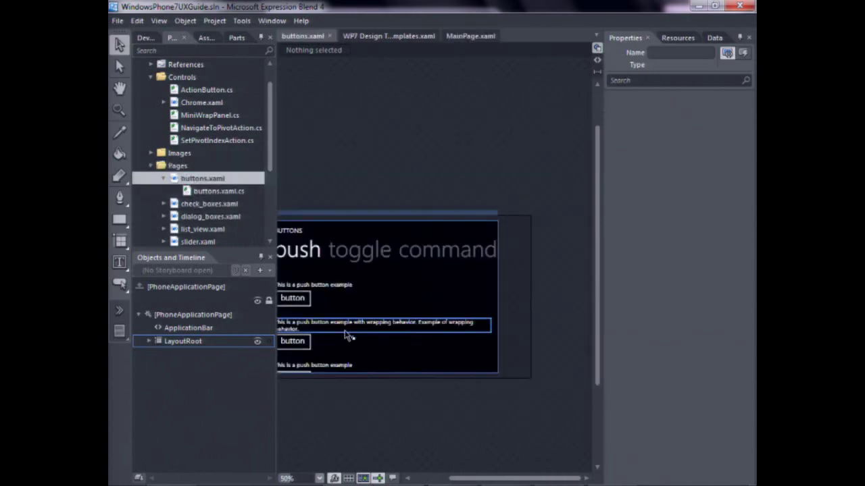
left_click_drag(371, 315, 419, 250)
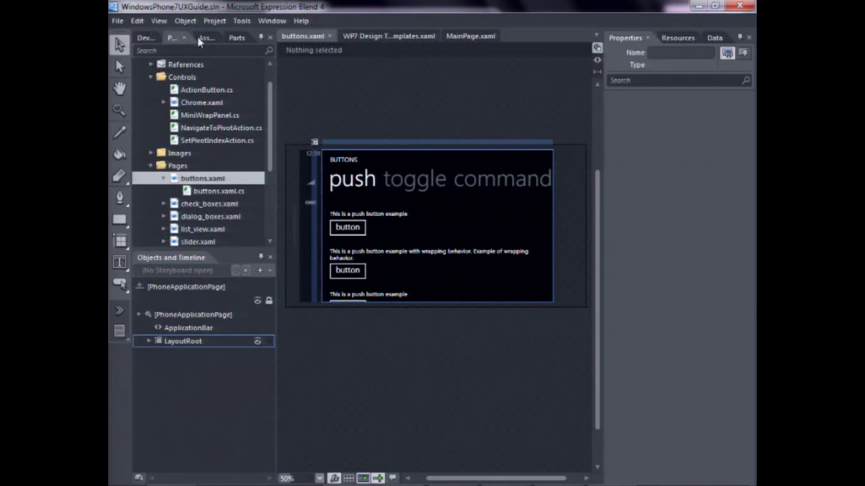
left_click(155, 38)
left_click(196, 54)
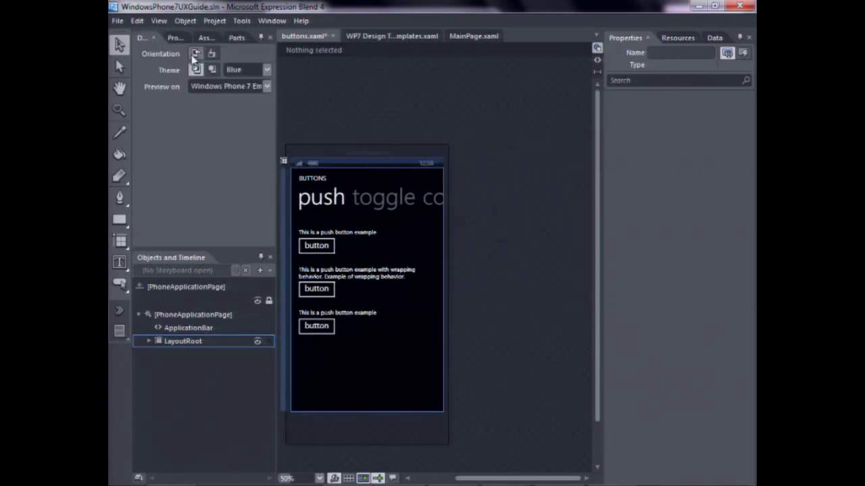
left_click_drag(483, 258, 521, 219)
left_click_drag(483, 246, 544, 178)
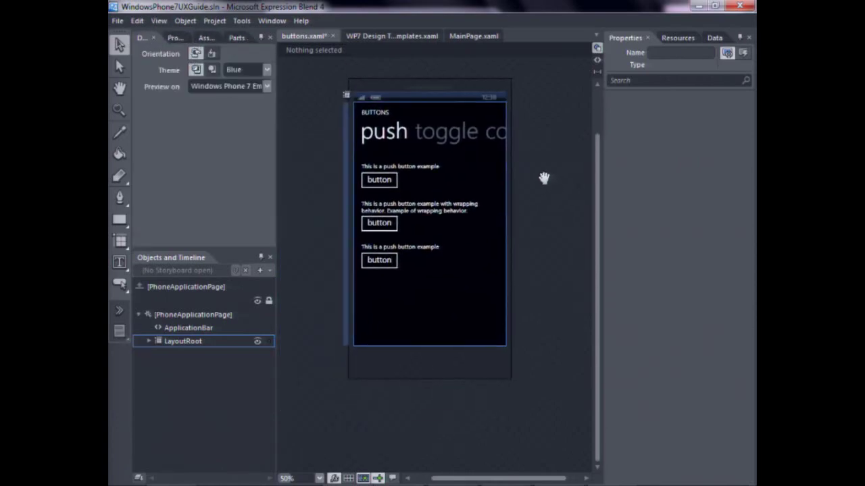
Expand LayoutRoot > pivot > buttons_command and select its [Grid] holding the command list
left_click(150, 342)
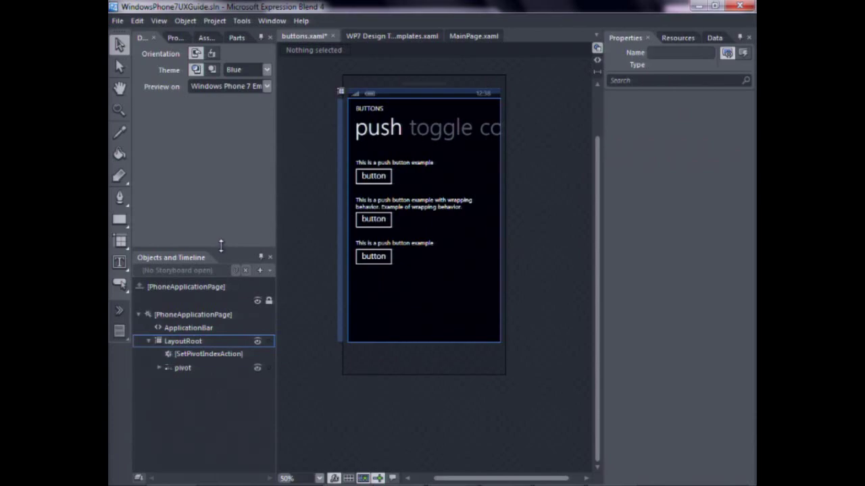
left_click(160, 368)
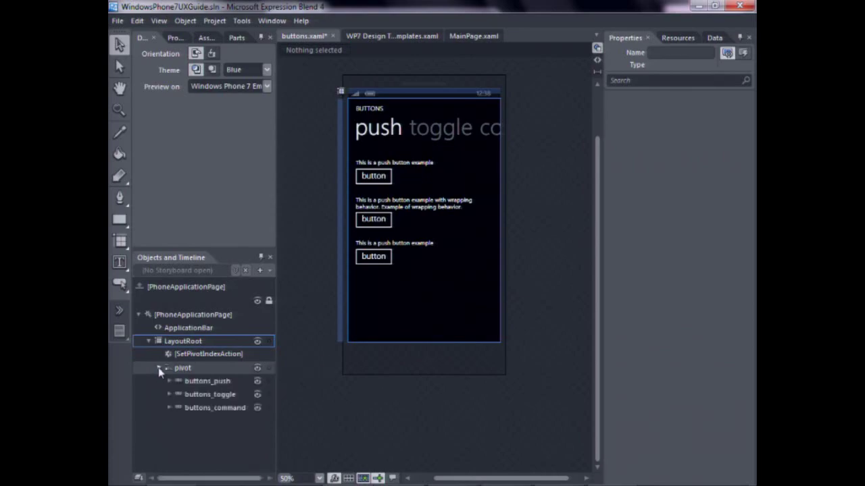
left_click(190, 407)
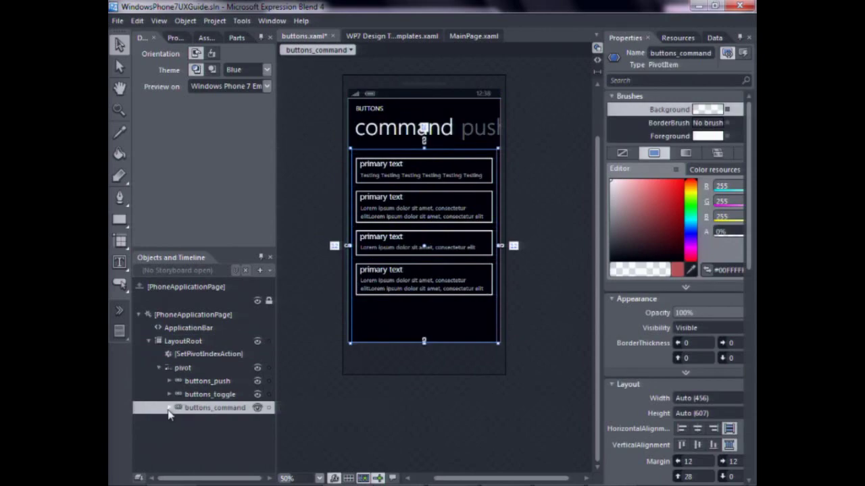
left_click(169, 410)
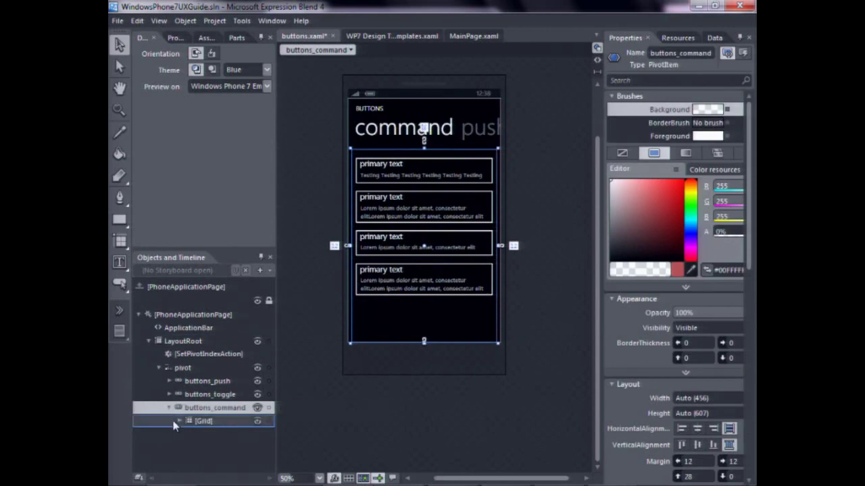
left_click(188, 422)
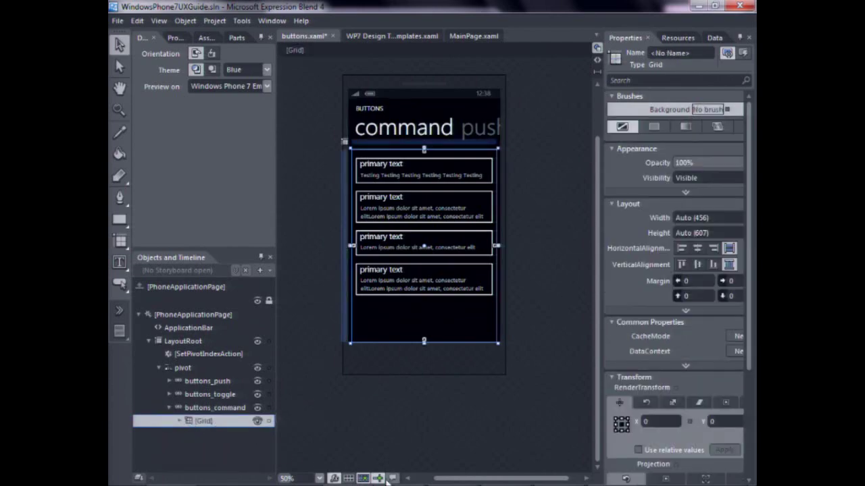
key("alt+Tab")
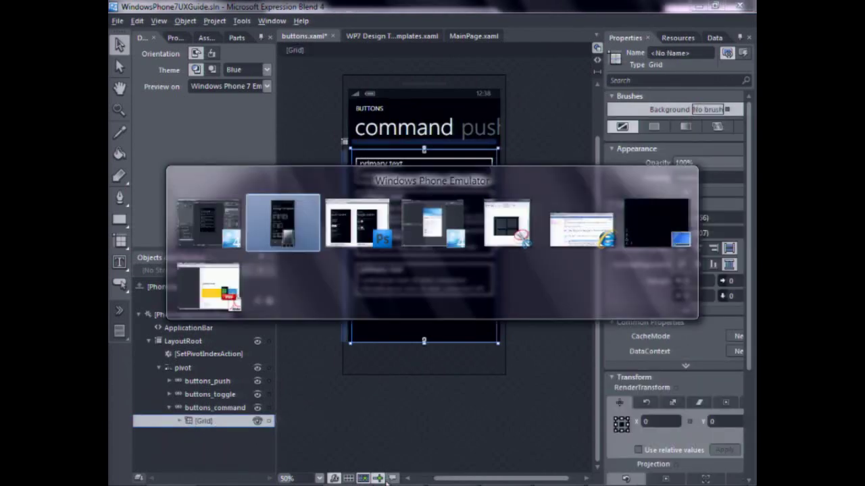
key("alt+Tab")
key("alt+Tab")
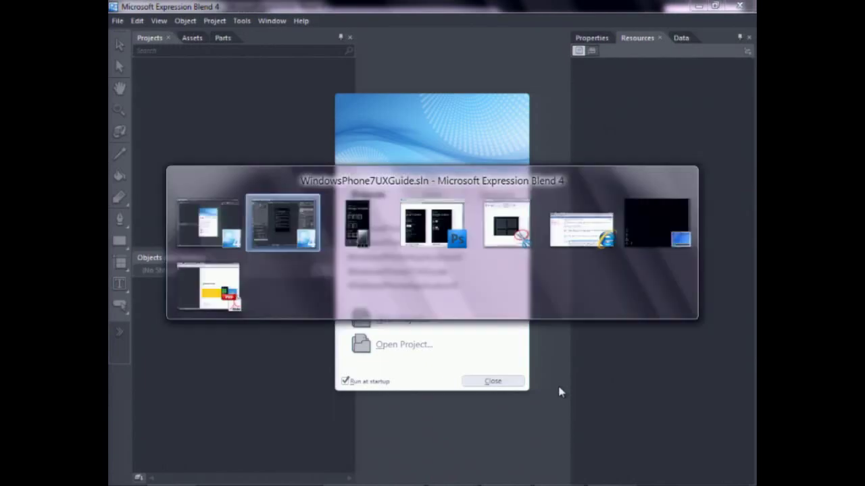
left_click(367, 355)
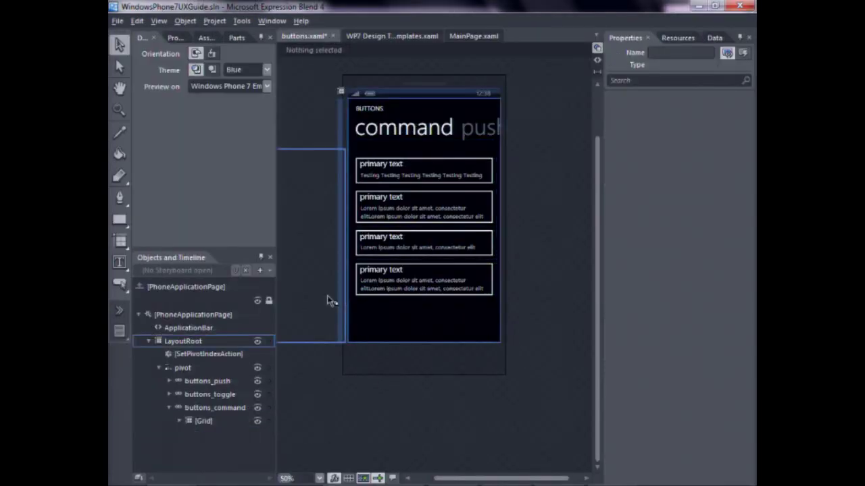
Create PivotPage1.xaml from the Windows Phone Pivot Page item type with Ctrl+N
key("ctrl+n")
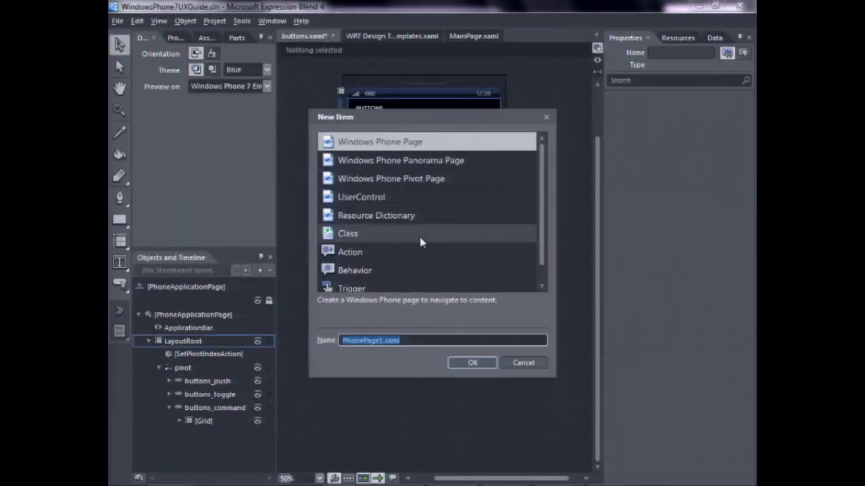
left_click(410, 178)
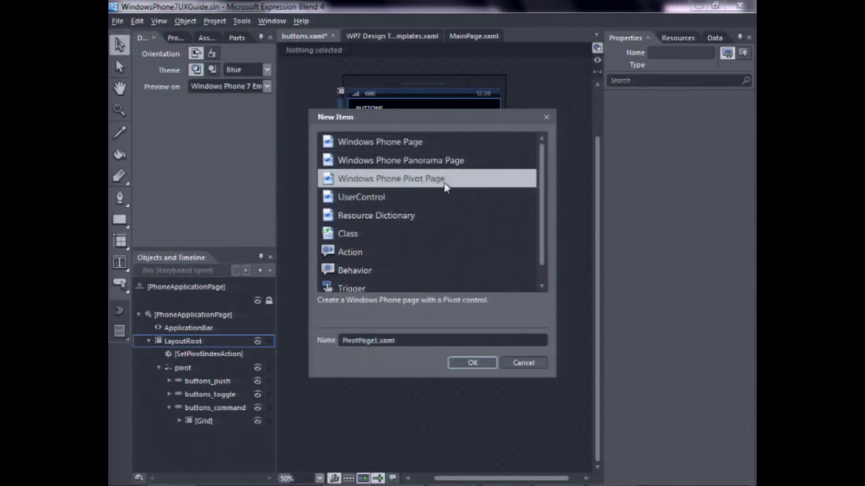
double_click(414, 180)
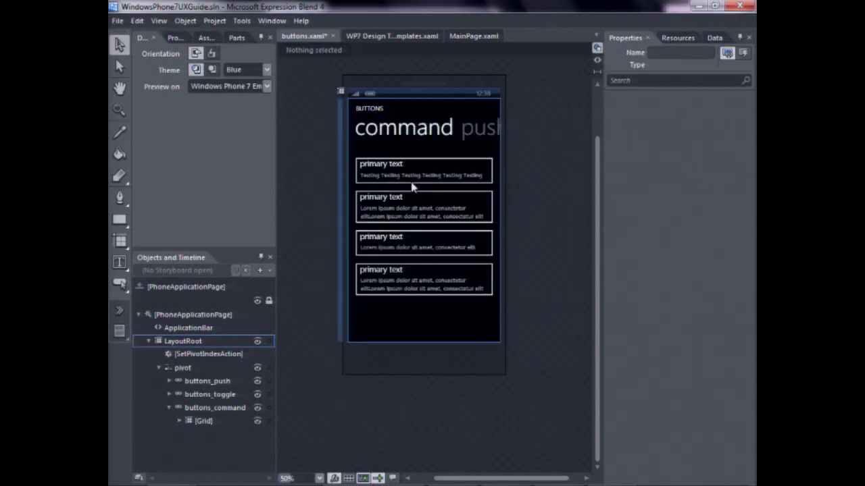
Delete the first PivotItem's empty [Grid] and paste the command-button grid into it
left_click(149, 341)
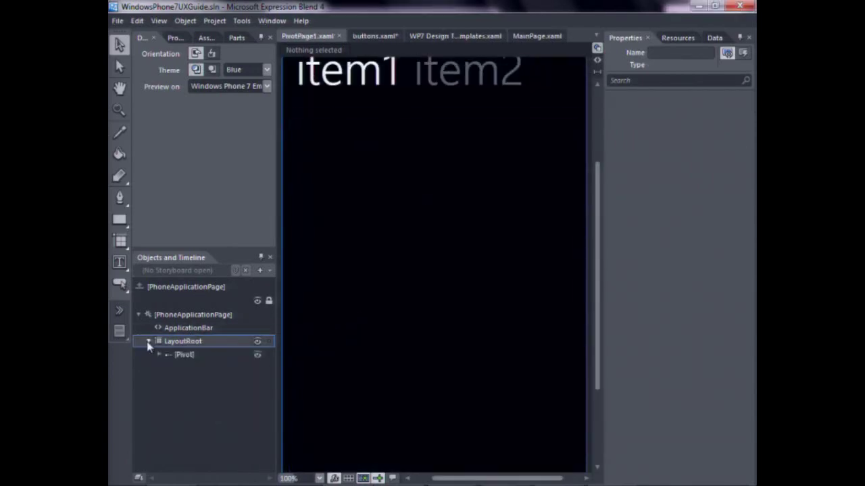
left_click(159, 354)
left_click(169, 369)
left_click(195, 382)
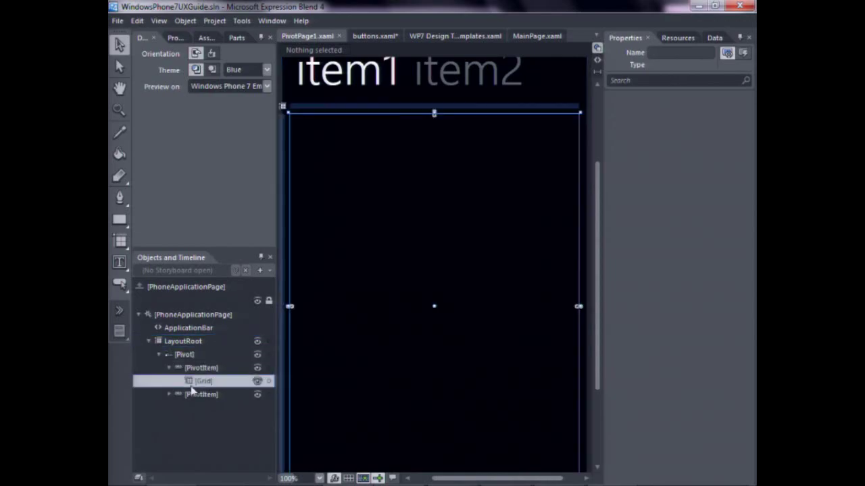
key("Delete")
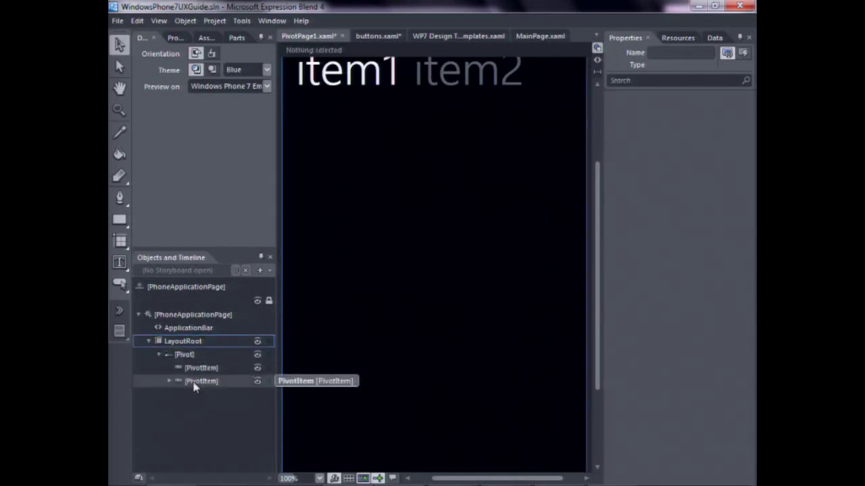
left_click(200, 370)
key("ctrl+z")
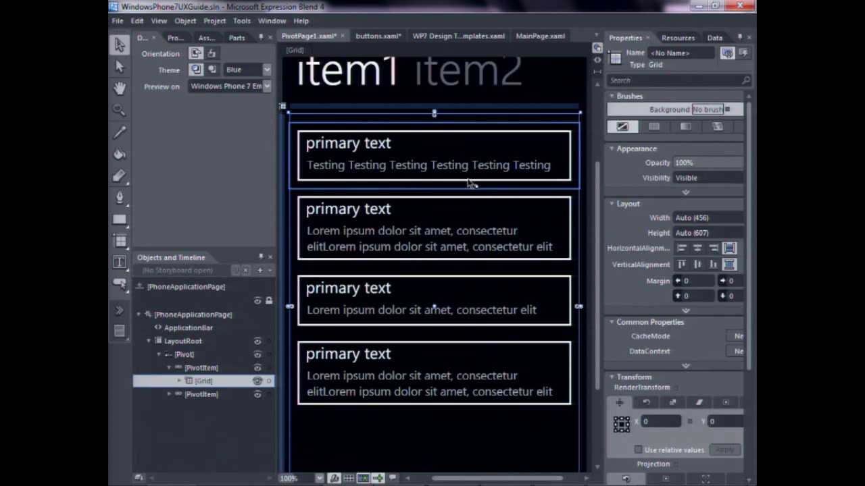
Expand the second pivot item to inspect its empty grid, then reselect the first pivot item
scroll(471, 184, "down", 1)
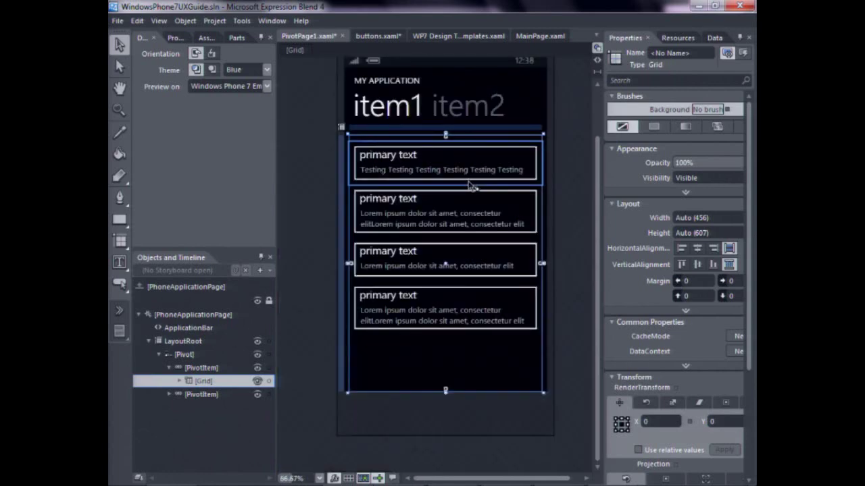
left_click(168, 394)
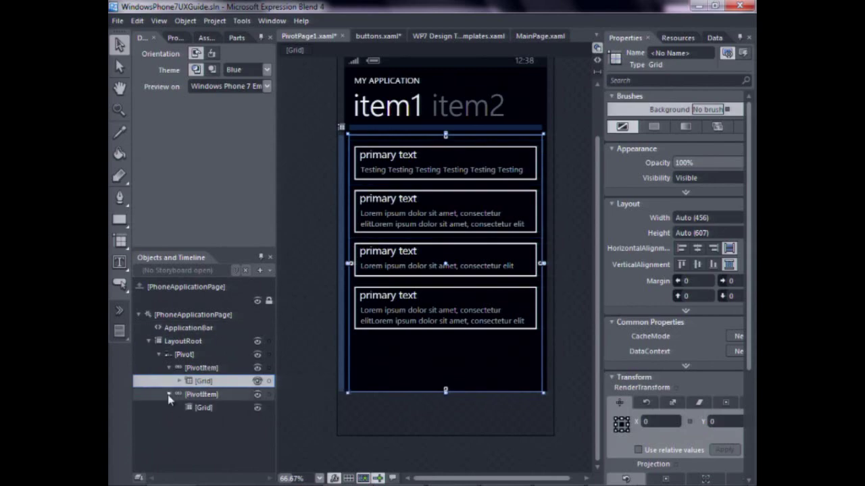
left_click(218, 408)
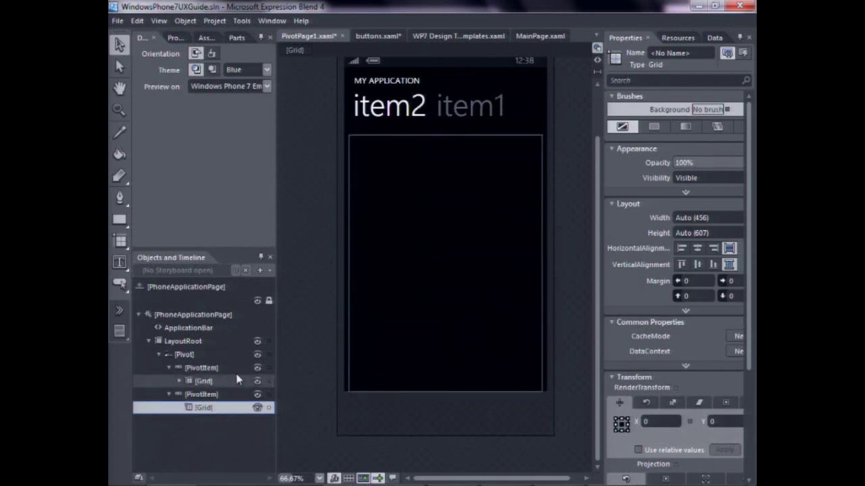
left_click(183, 354)
left_click(206, 369)
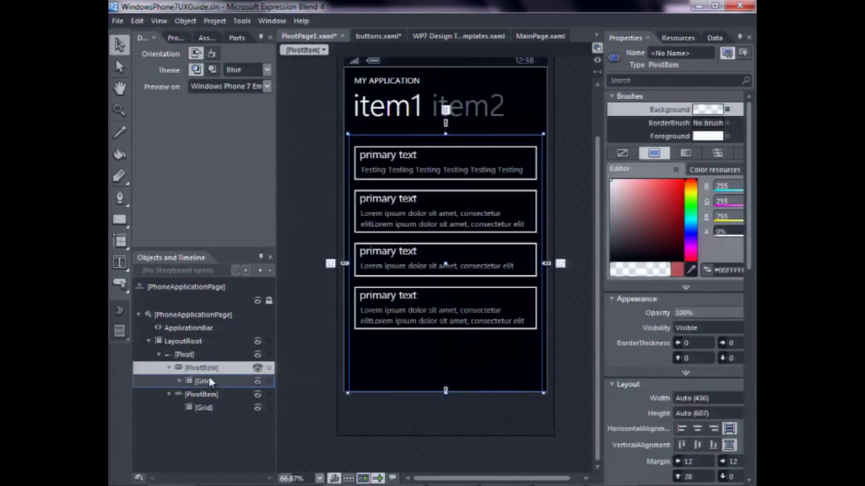
Switch the device preview to the light theme and select the second pivot item's leftover grid
left_click(210, 69)
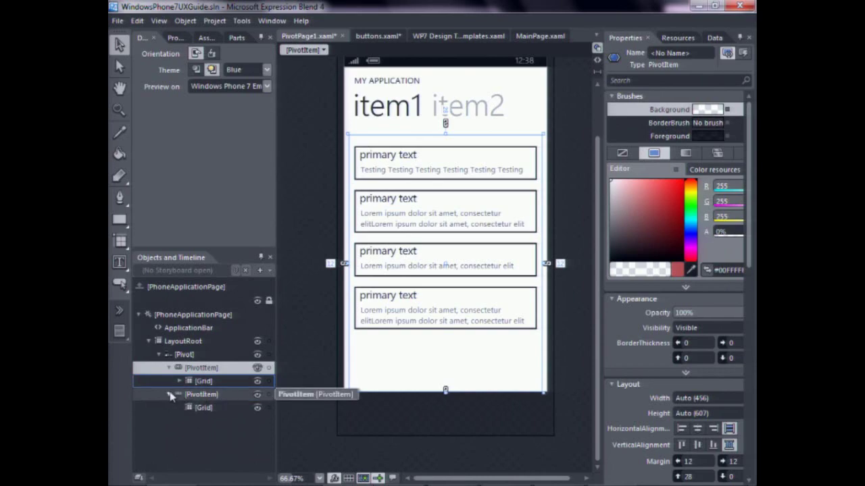
left_click(187, 406)
Delete the second pivot item's leftover grid, then open toggle_switch.xaml from the Projects panel
key("Delete")
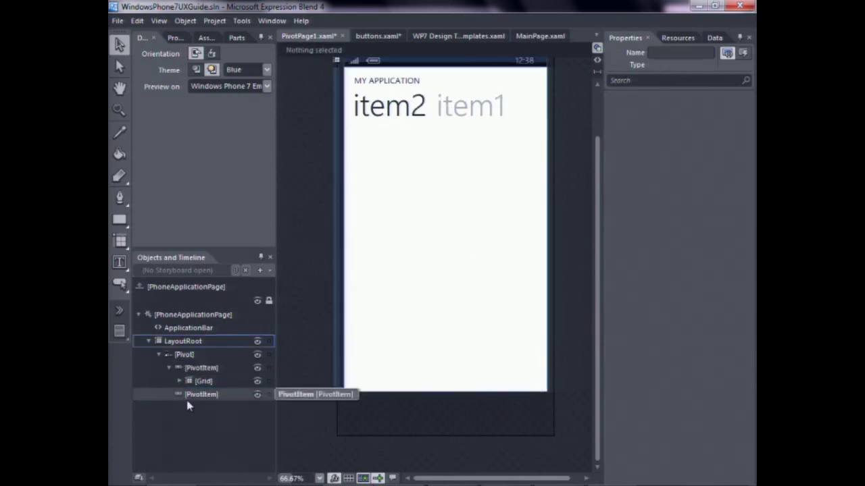
left_click(377, 38)
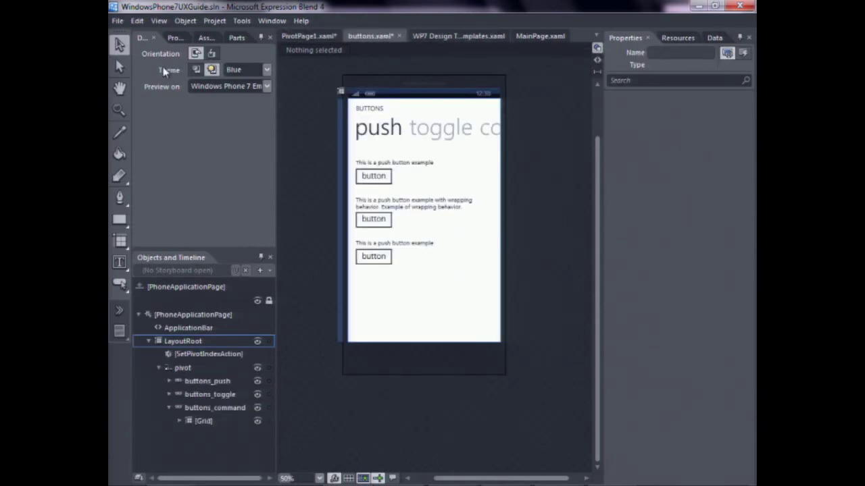
left_click(174, 38)
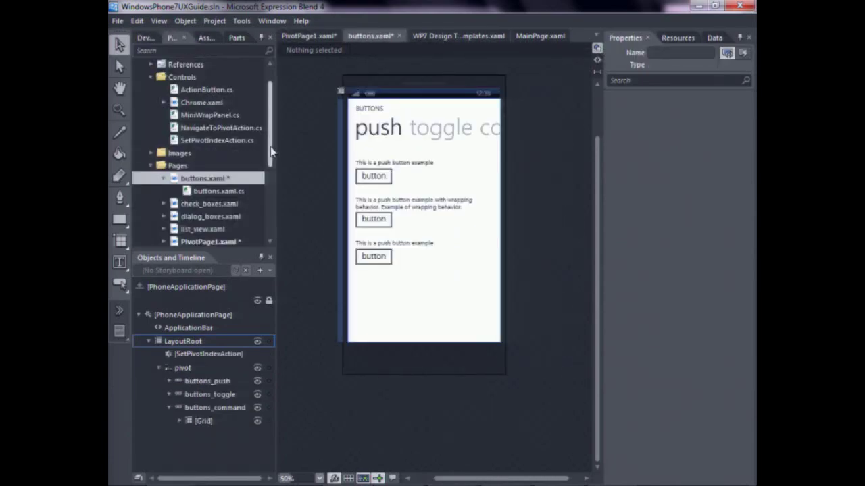
scroll(269, 192, "down", 2)
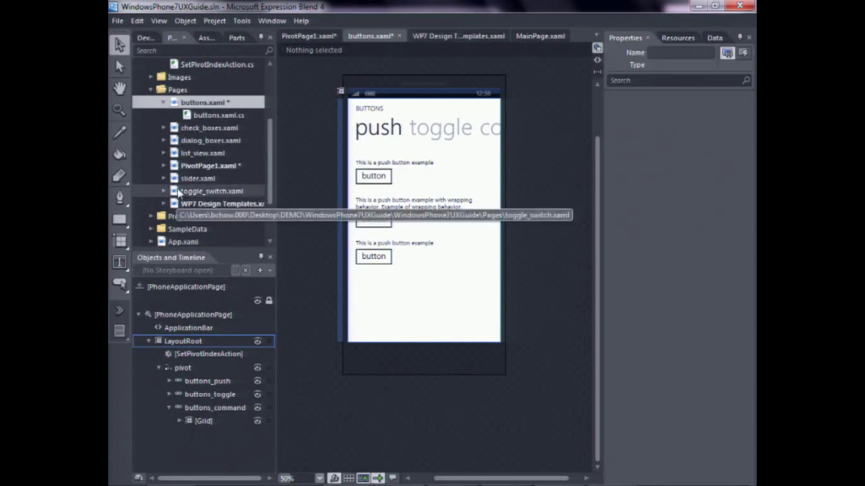
left_click(174, 190)
double_click(173, 191)
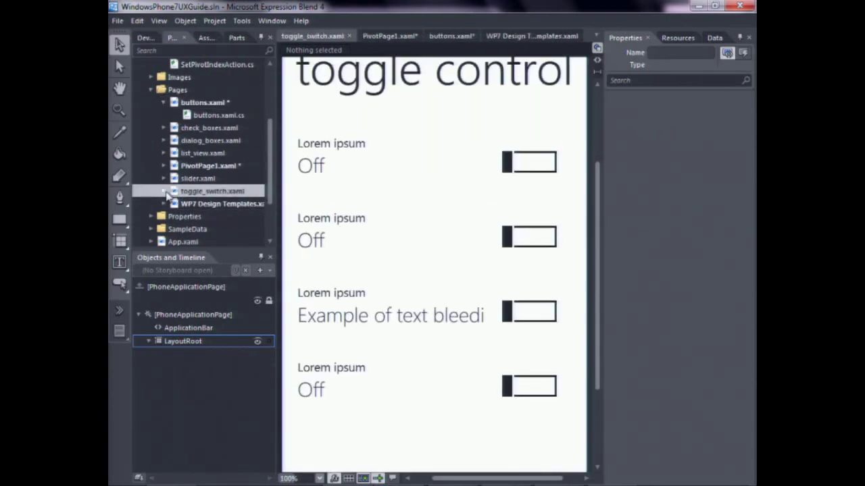
Expand LayoutRoot > Pivot > toggle_switch1 and select the Grid holding the toggle rows
left_click(150, 341)
left_click(159, 355)
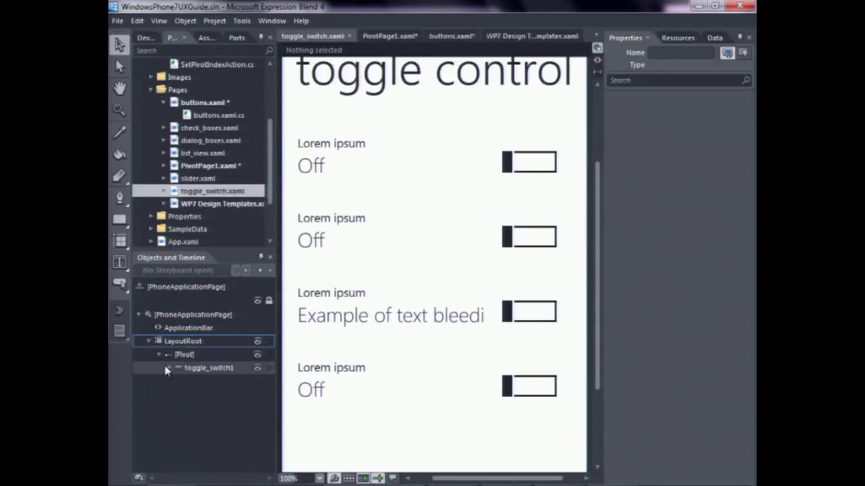
left_click(168, 369)
left_click(188, 383)
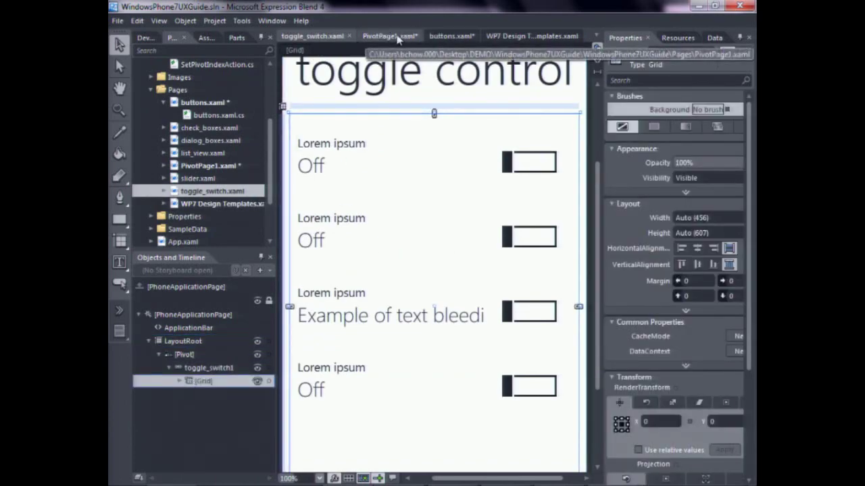
Paste the toggle-switch rows into PivotPage1's empty second pivot item and select the row grids
left_click(513, 37)
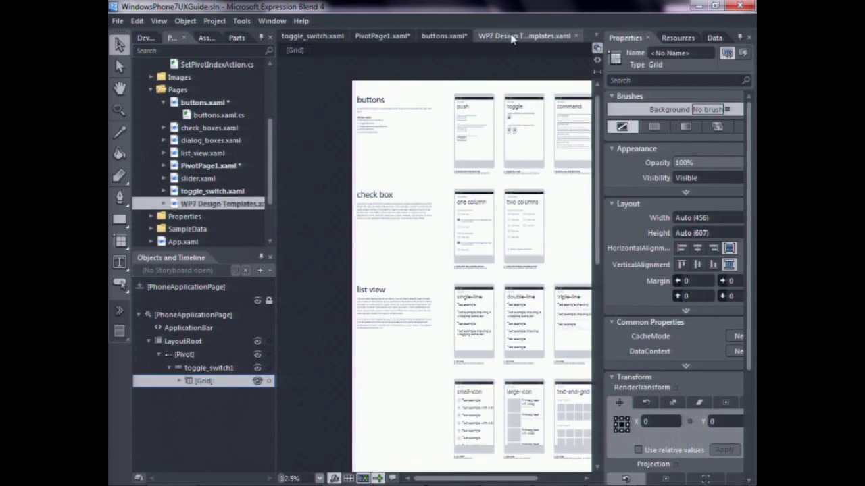
left_click(406, 36)
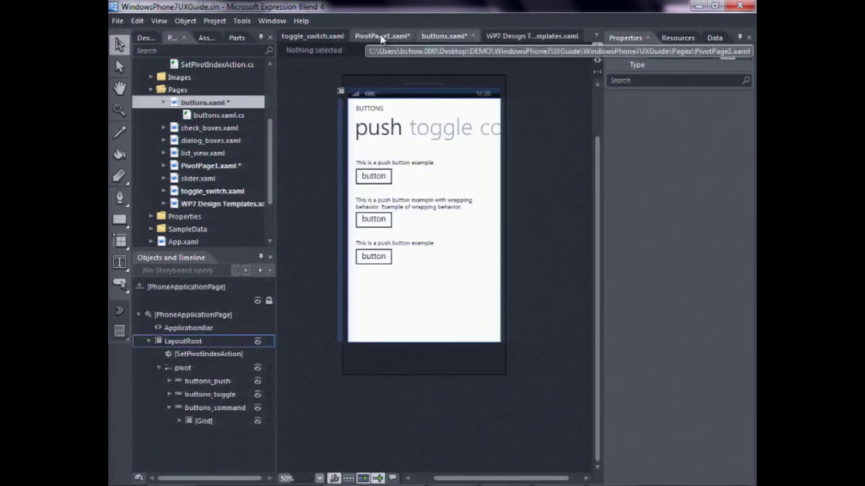
left_click(213, 397)
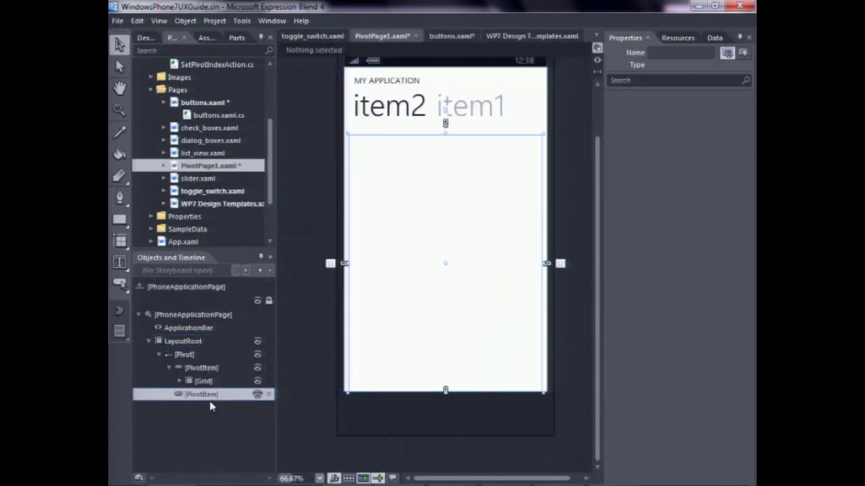
key("ctrl+v")
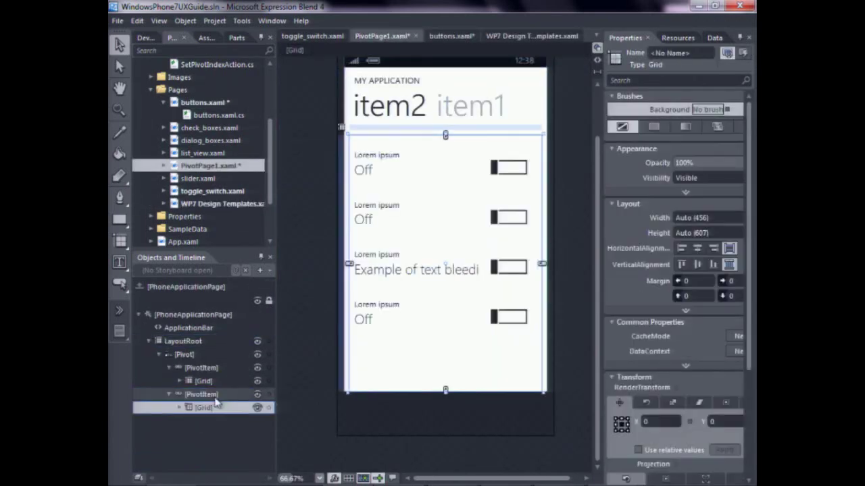
left_click(400, 319)
left_click(400, 319)
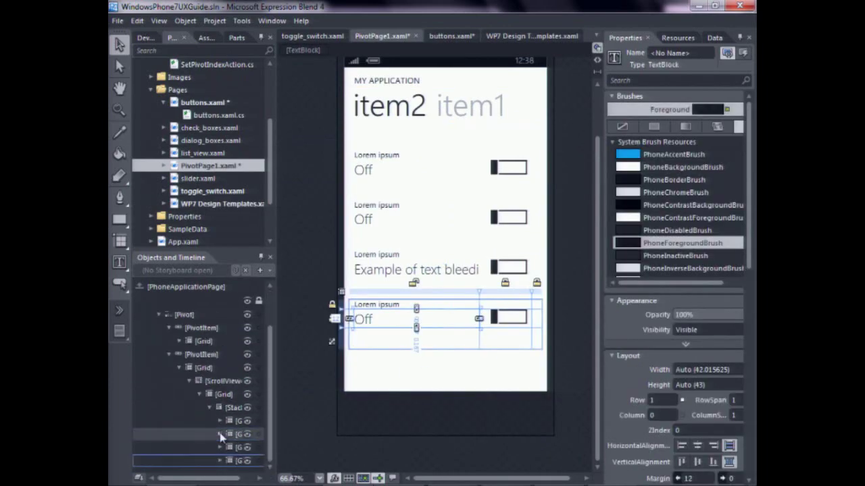
left_click(230, 436)
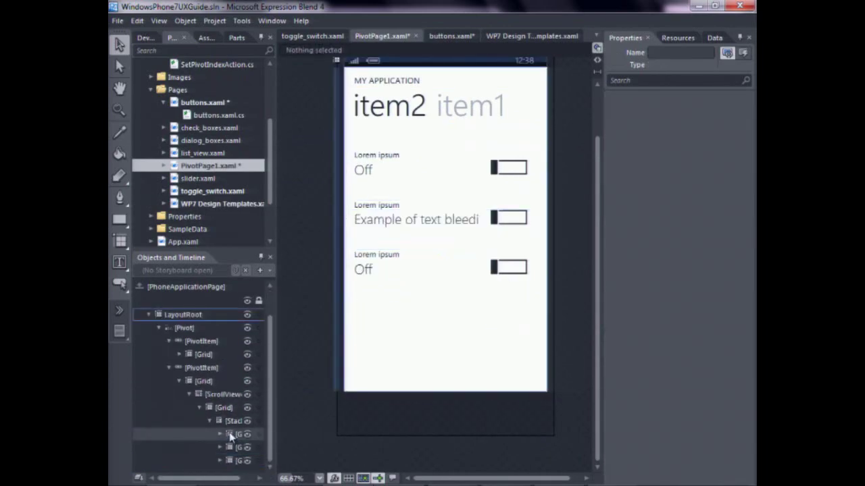
left_click(232, 447)
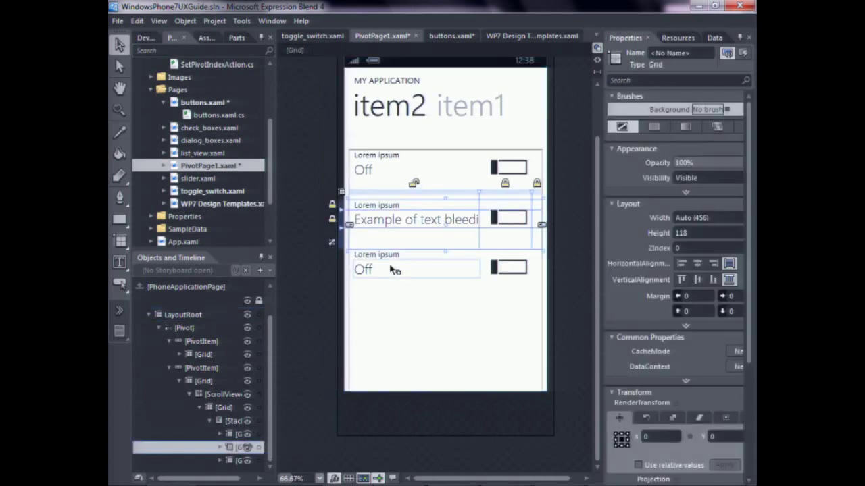
Relabel the first toggle row's Off text to 'asfadsfasdf' and select the second row
left_click(375, 177)
double_click(380, 177)
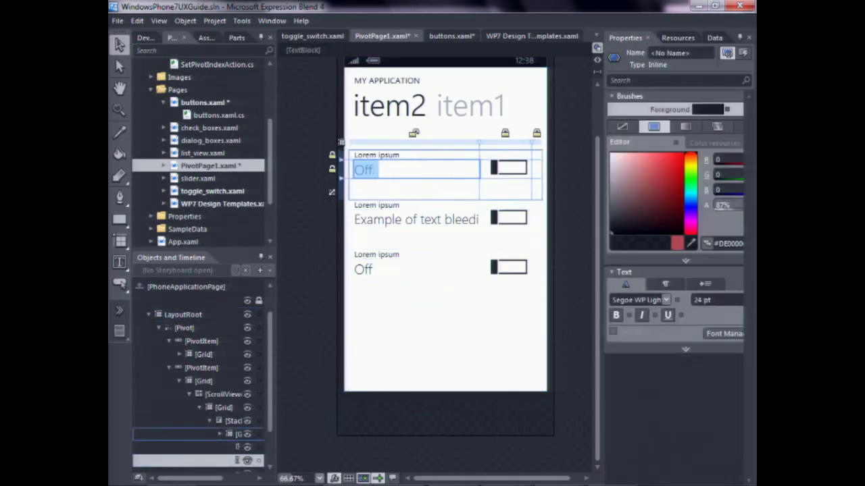
type("asfadsfasdf")
key("Escape")
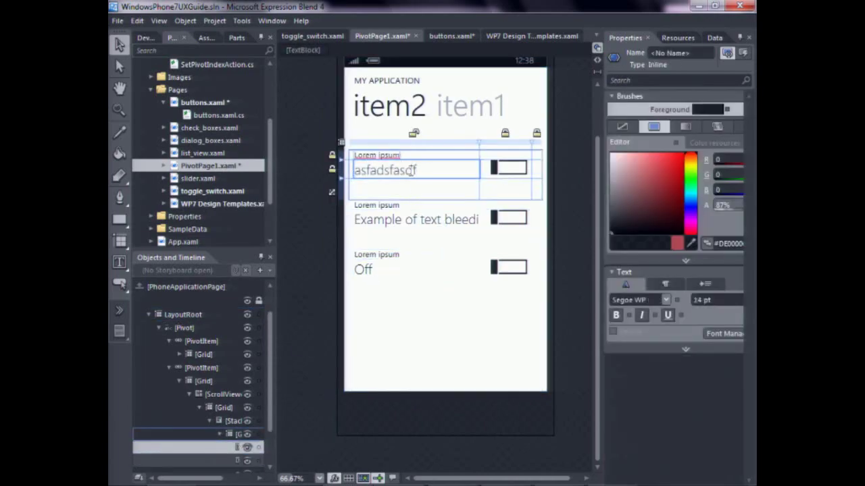
left_click(395, 218)
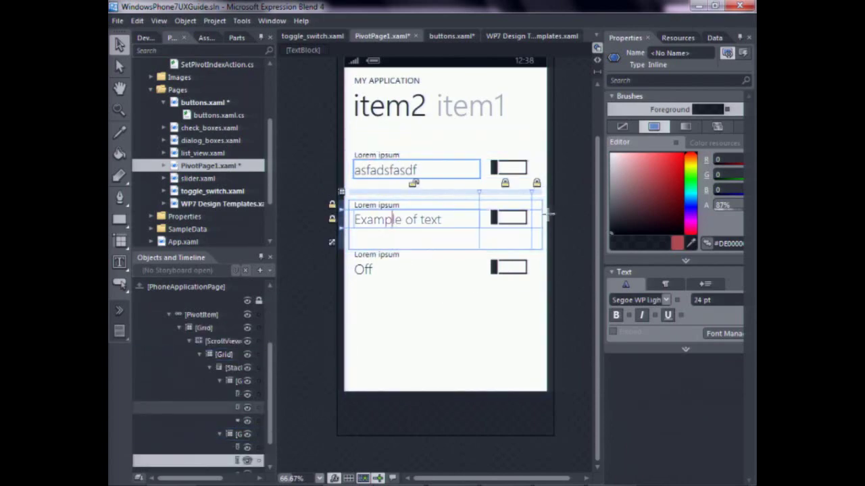
left_click(122, 45)
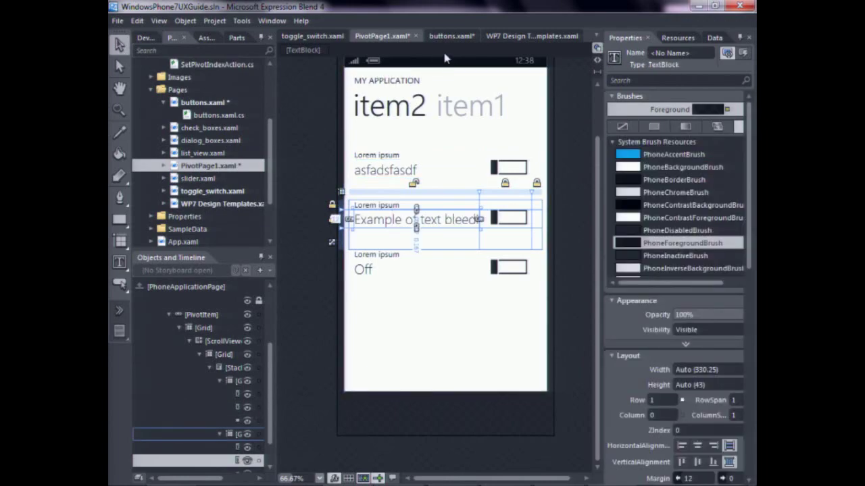
Open WP7 Design Templates.xaml and pan to show the buttons, check box and list view templates
double_click(216, 203)
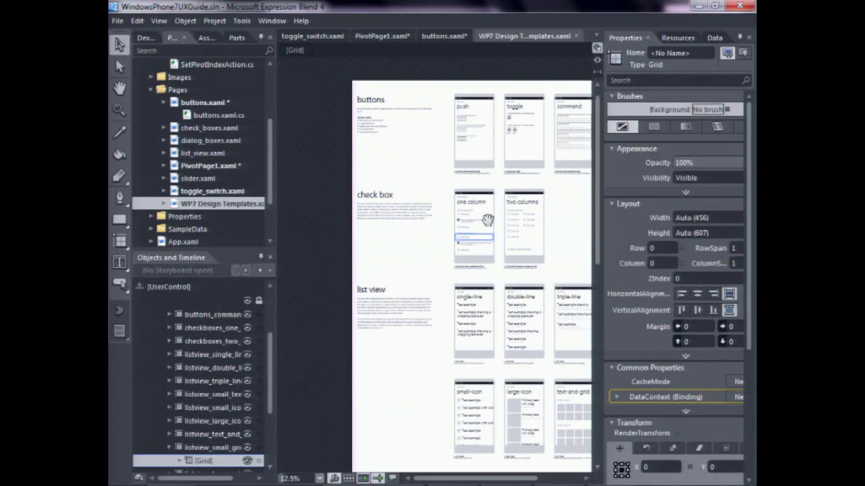
left_click_drag(449, 193, 440, 174)
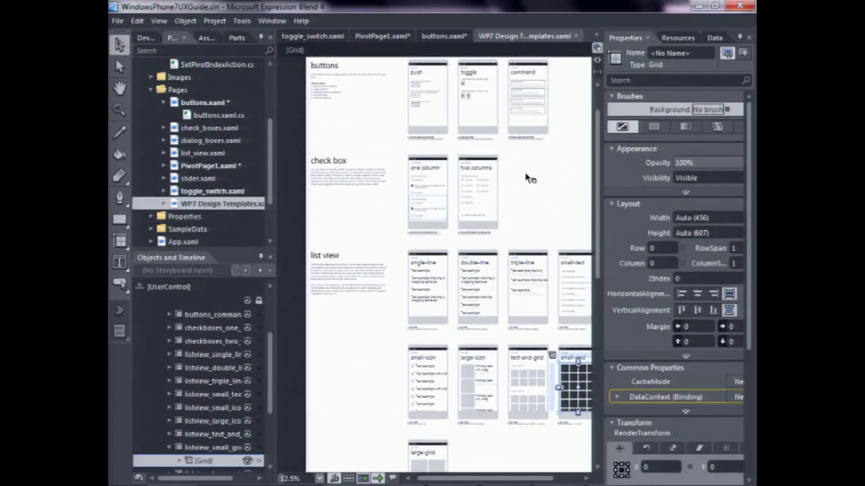
scroll(530, 178, "right", 2)
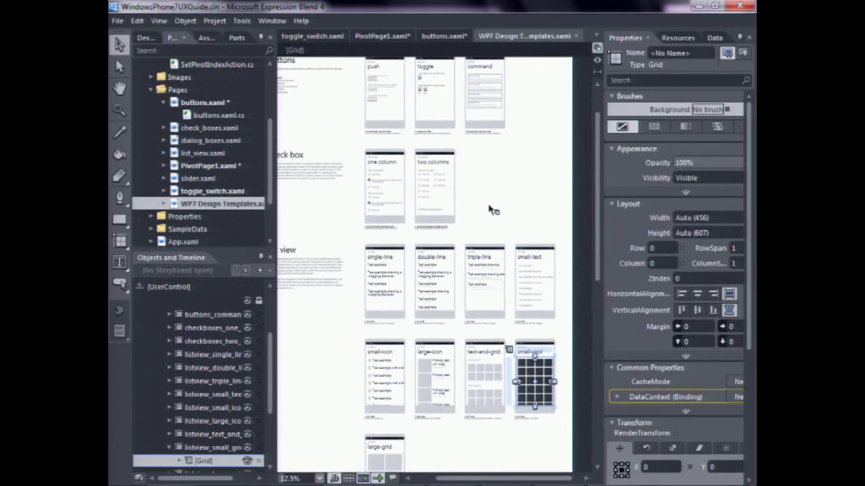
scroll(511, 212, "up", 3)
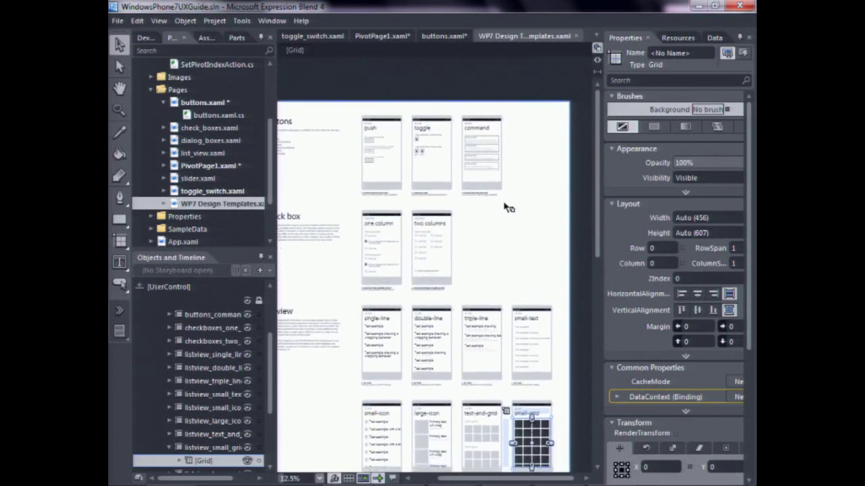
left_click_drag(499, 204, 511, 158)
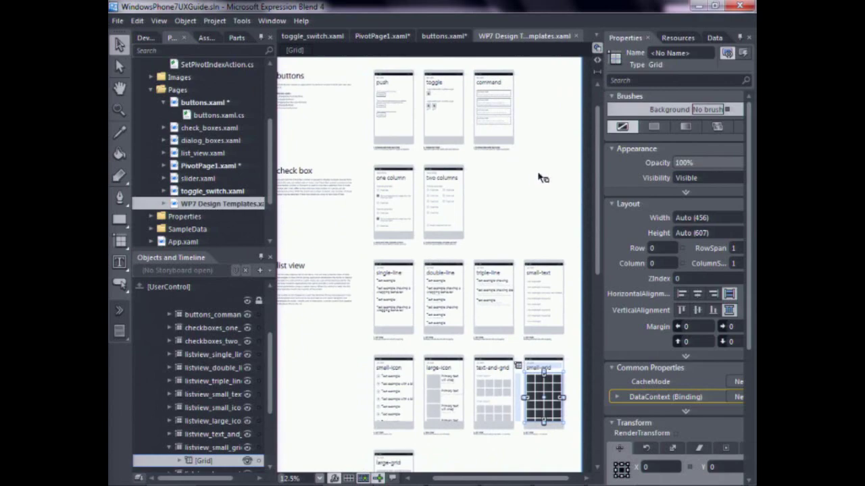